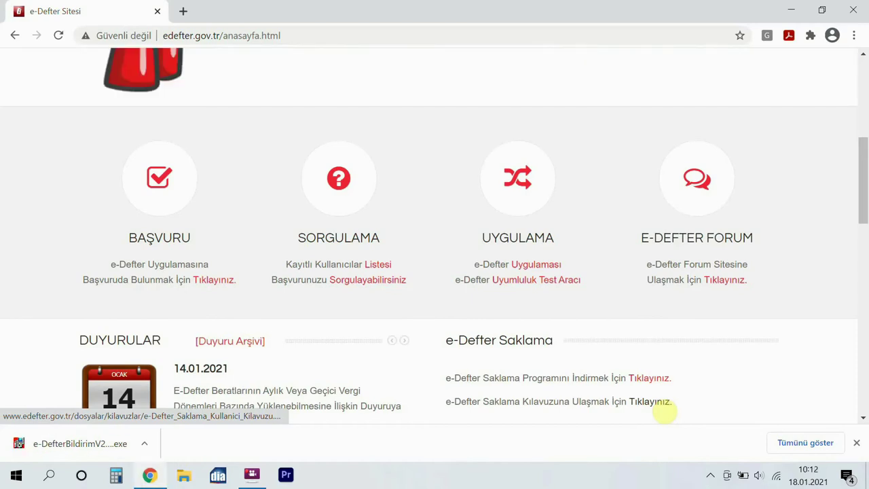
Run the downloaded e-DefterBildirim installer, agree to the license terms and conditions, and start the installation.
click(107, 442)
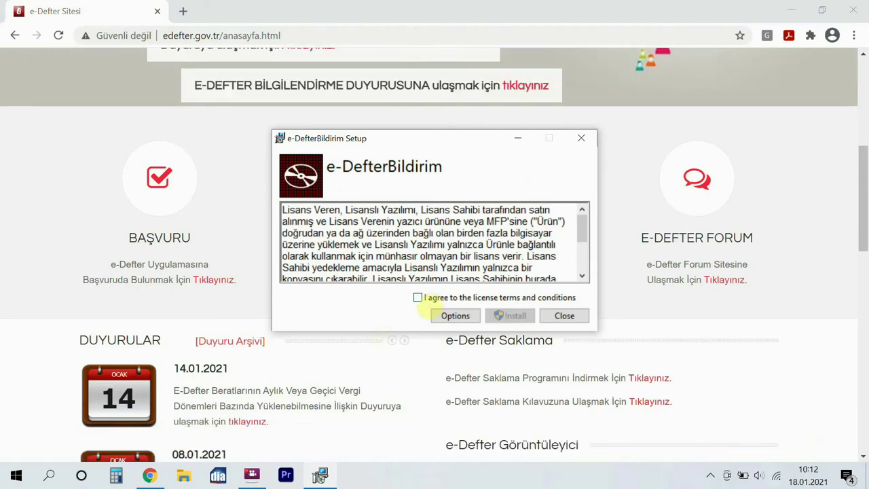
click(418, 297)
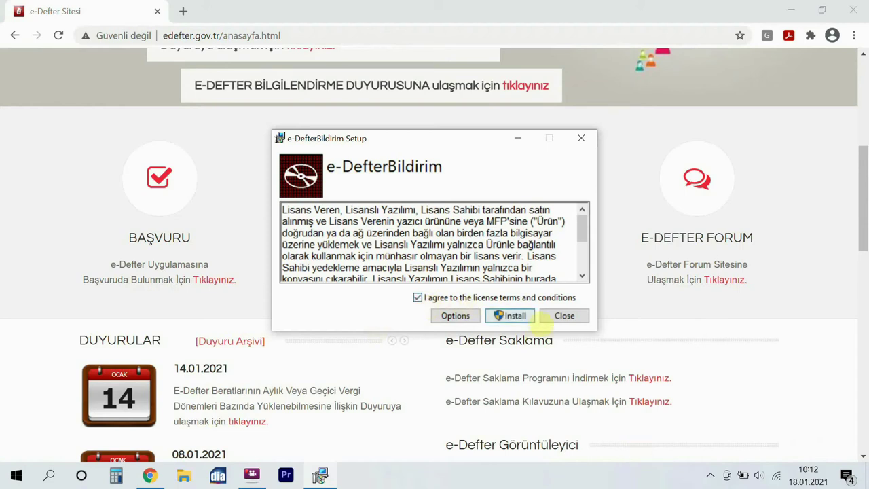
click(531, 319)
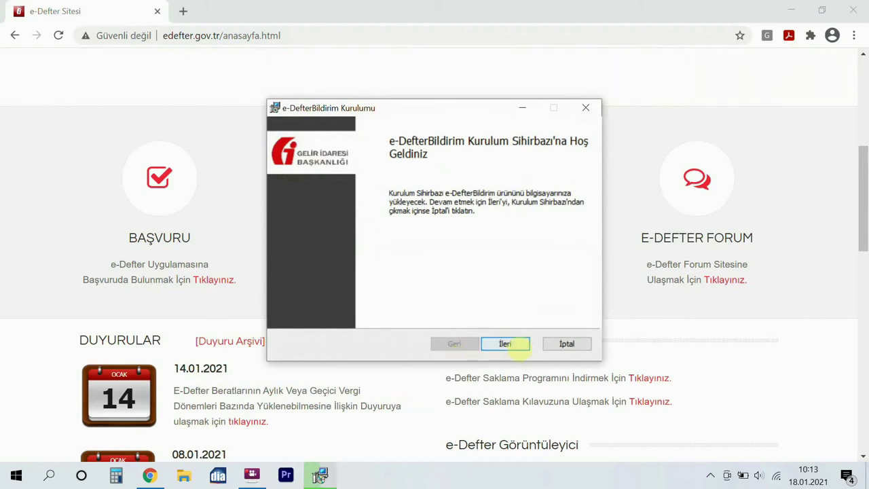
Complete the e-DefterBildirim setup wizard, accepting the license agreement and installing to C:\Program Files (x86)\e-DefterBildirim\.
click(505, 343)
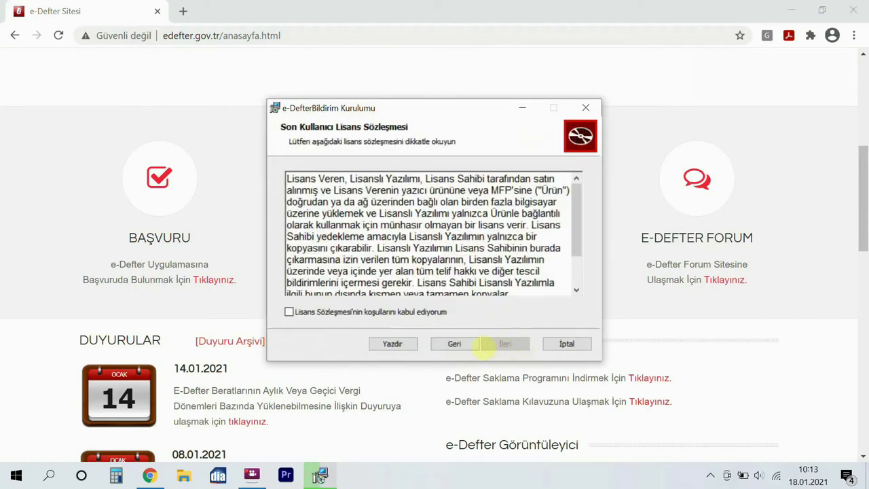
click(289, 312)
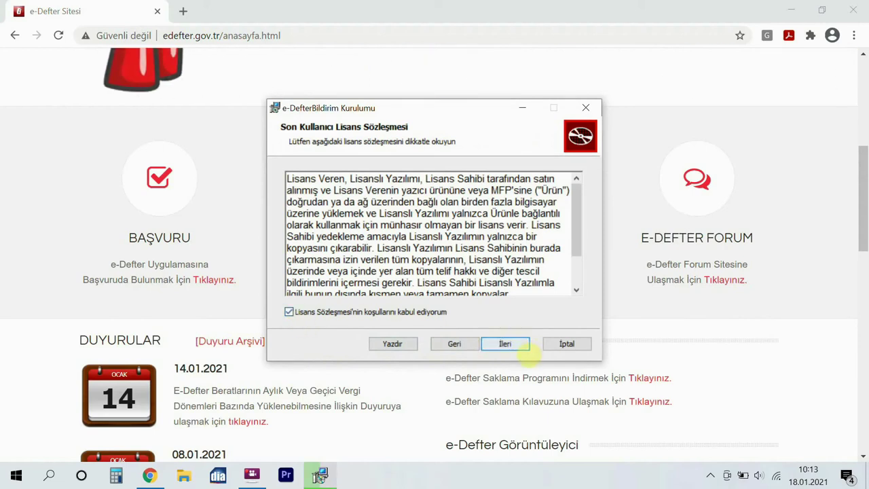
click(522, 346)
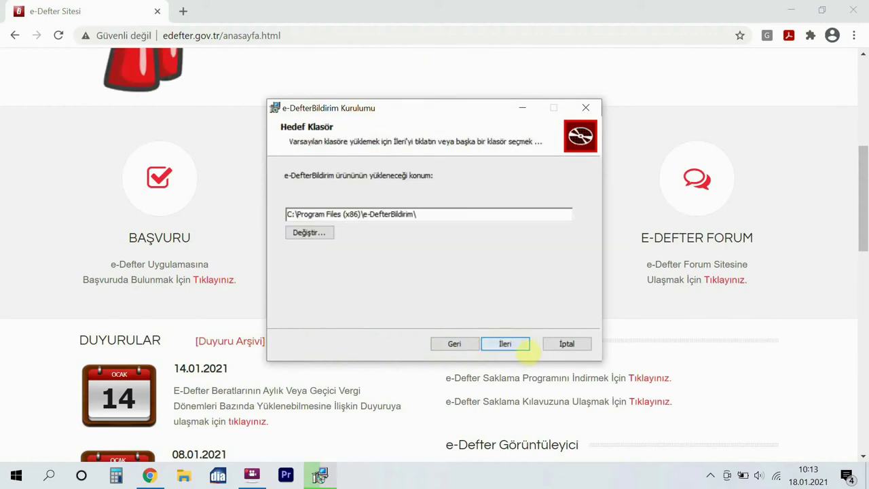
click(505, 344)
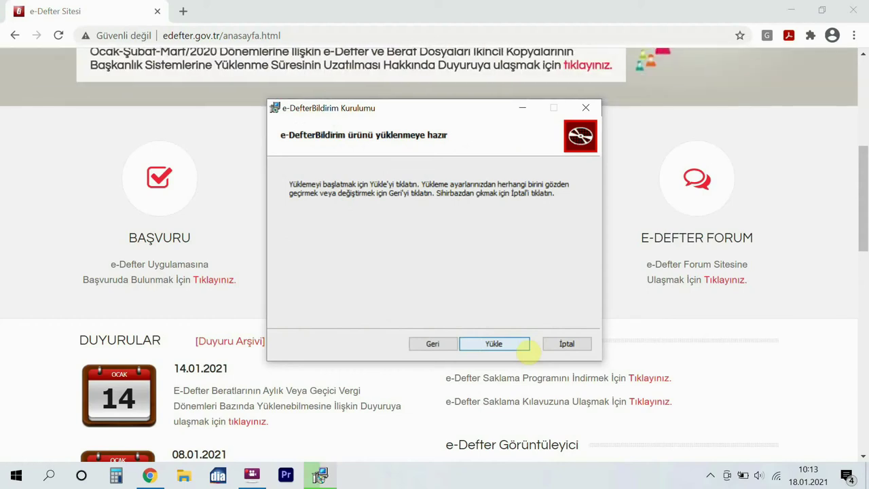
click(524, 346)
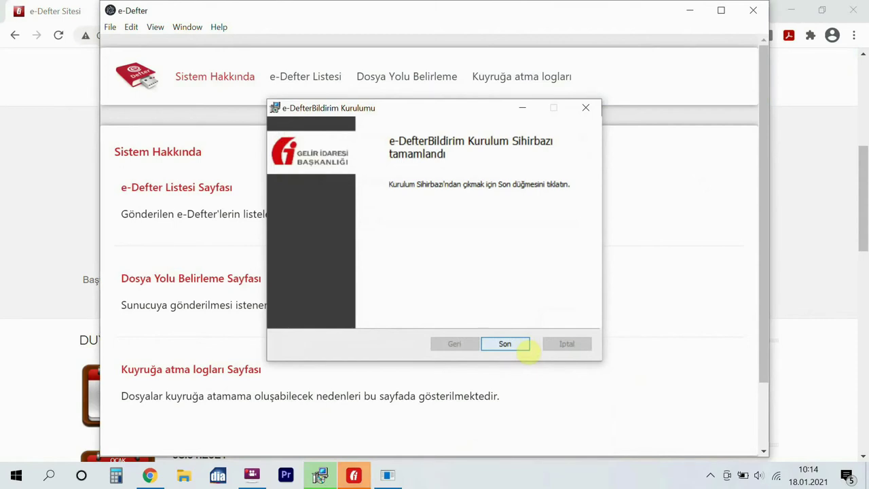
click(527, 348)
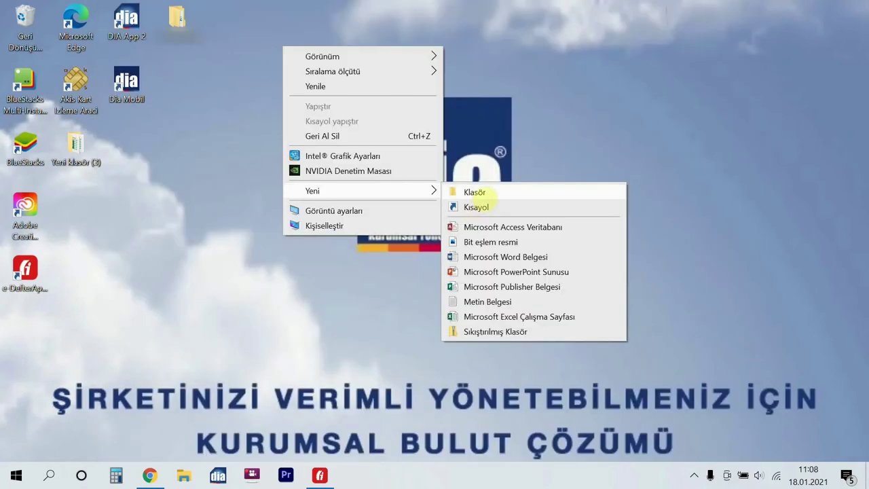
Create a new folder named "GIB gönderilecek" on the desktop.
click(475, 192)
text(GIB gönderilecek)
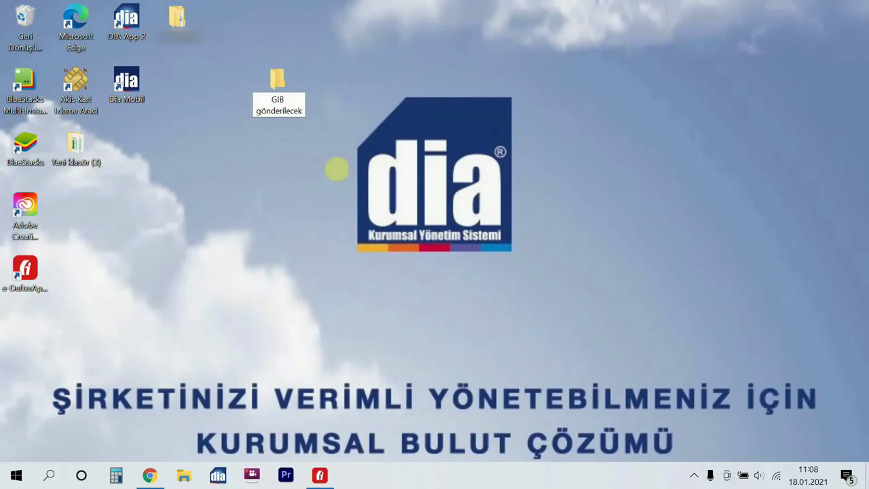
key(Return)
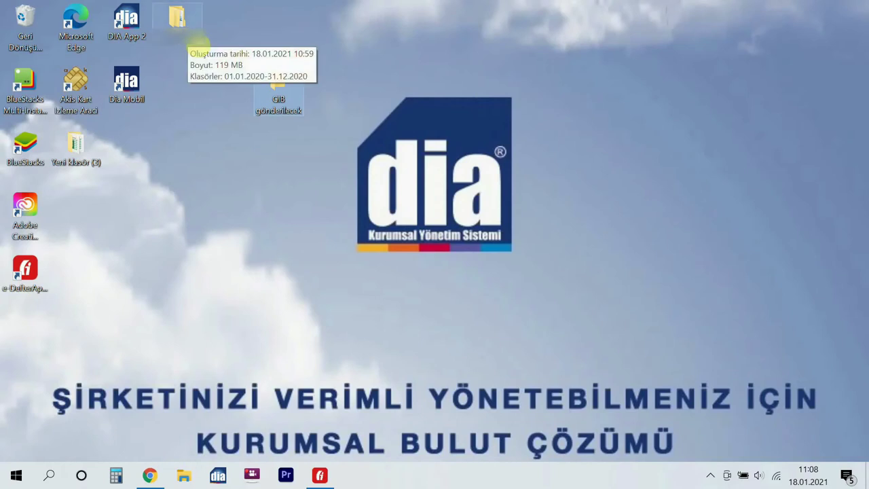
Open the 04 month folder inside 01.01.2020-31.12.2020 in the company's e-ledger folder on the desktop.
double_click(186, 31)
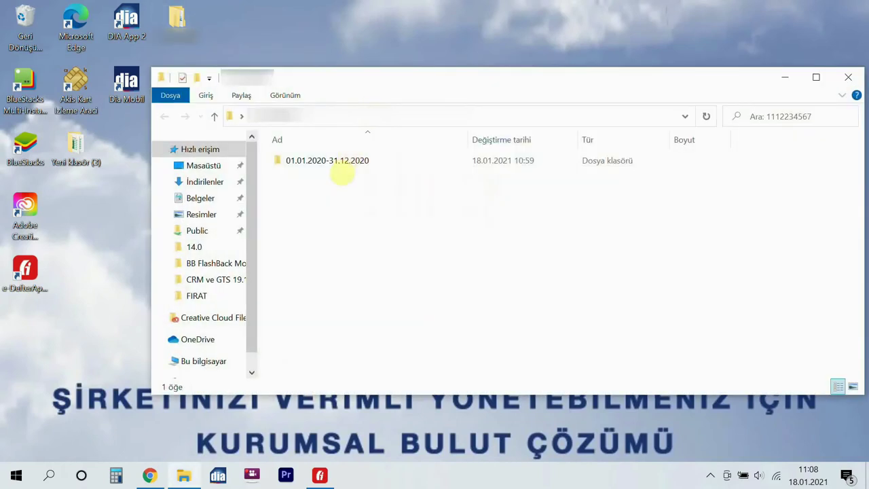
double_click(333, 162)
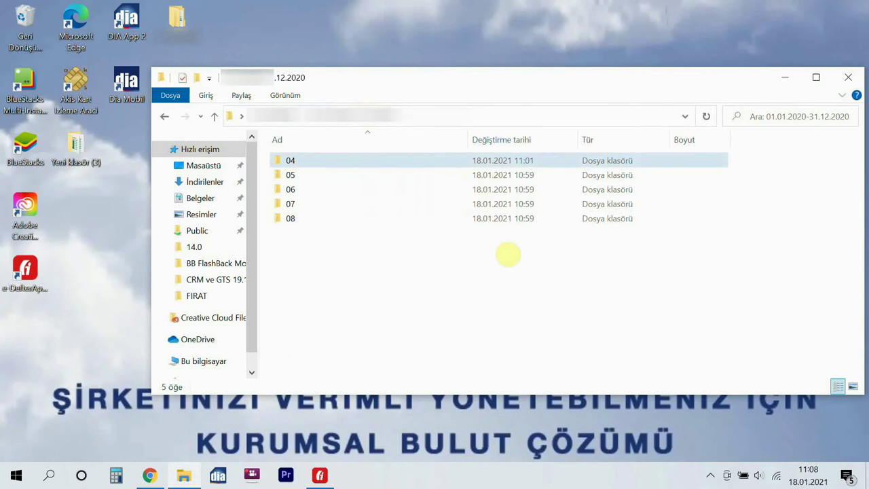
key(Return)
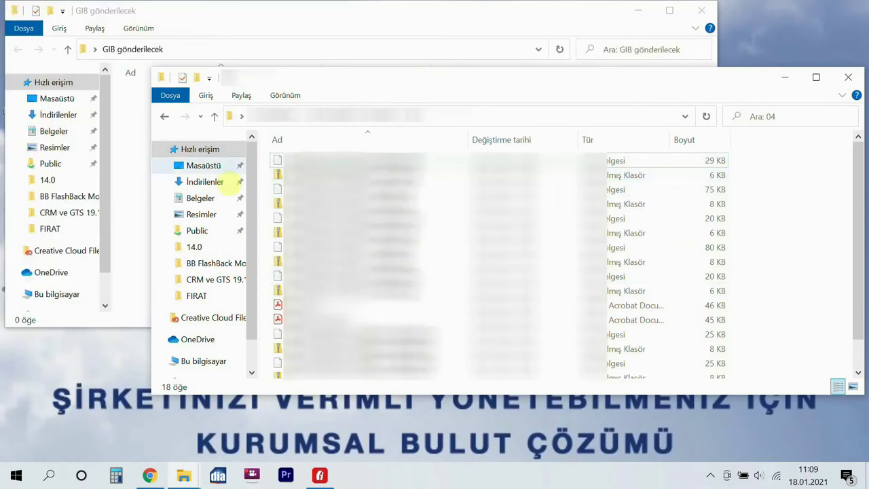
Narrow the 04 window to expose GIB gönderilecek, and create and open a subfolder there named with the taxpayer's ID number.
drag(152, 194, 237, 190)
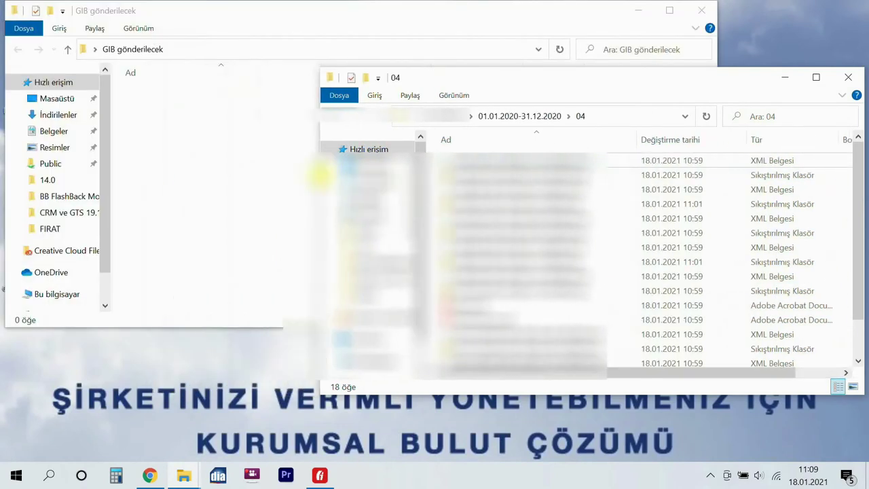
click(291, 178)
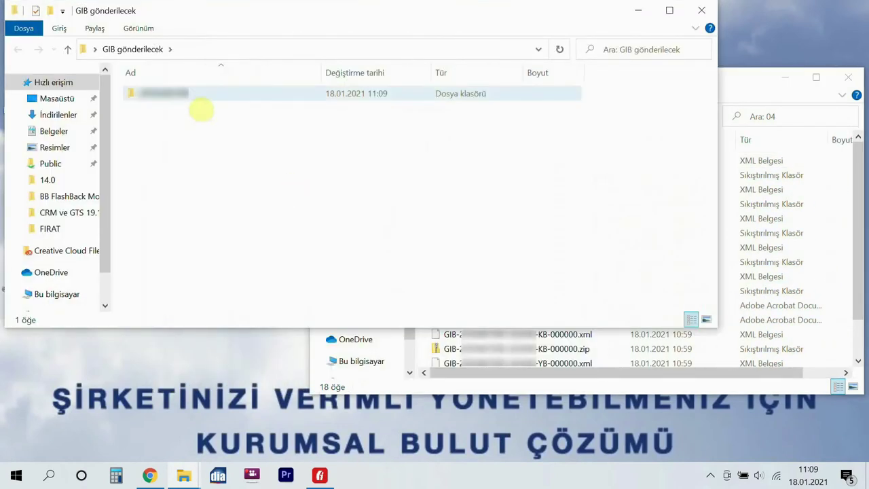
double_click(201, 109)
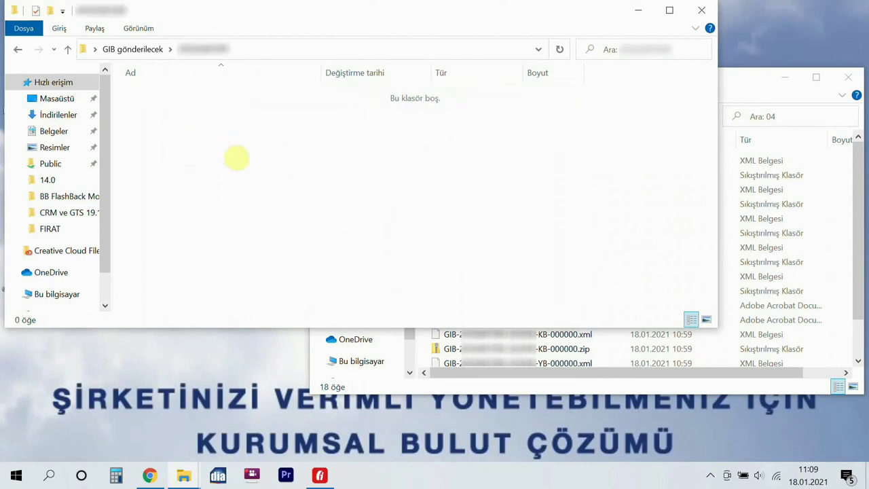
Move the K, KB, Y and YB zip files without the GIB prefix from folder 04 into the taxpayer's subfolder.
key(alt+Tab)
drag(543, 204, 210, 140)
drag(543, 233, 216, 161)
drag(543, 247, 210, 187)
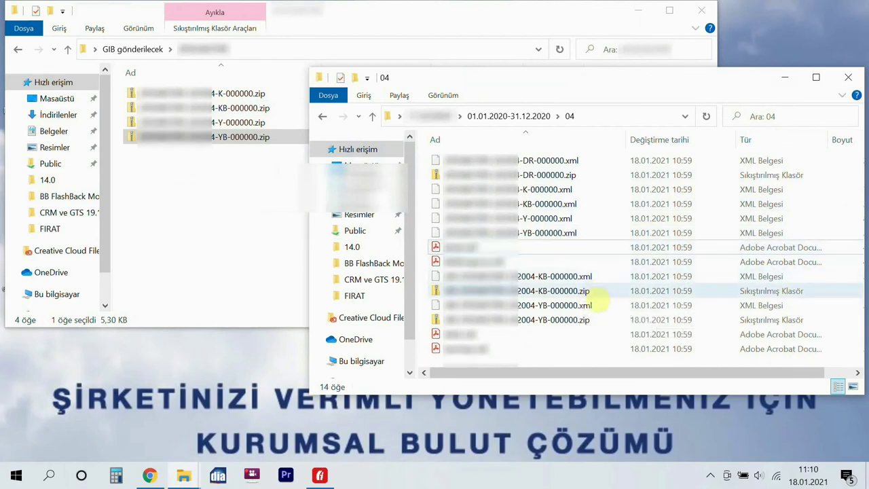
Move the two GIB-prefixed zip files, KB and YB, from folder 04 into the taxpayer's subfolder.
click(601, 290)
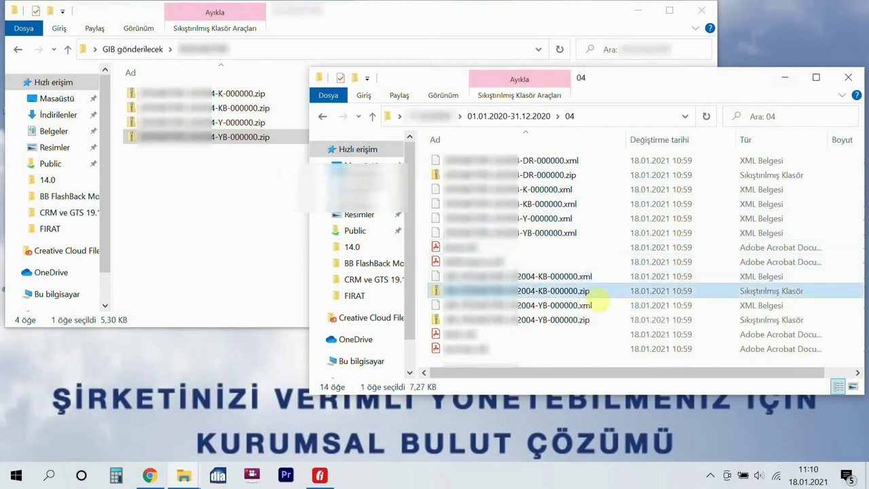
ctrl+click(581, 320)
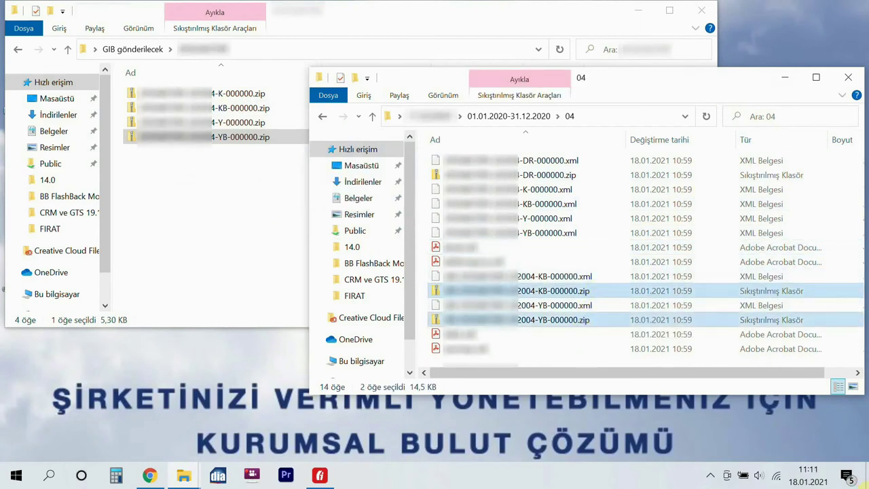
drag(583, 321, 244, 231)
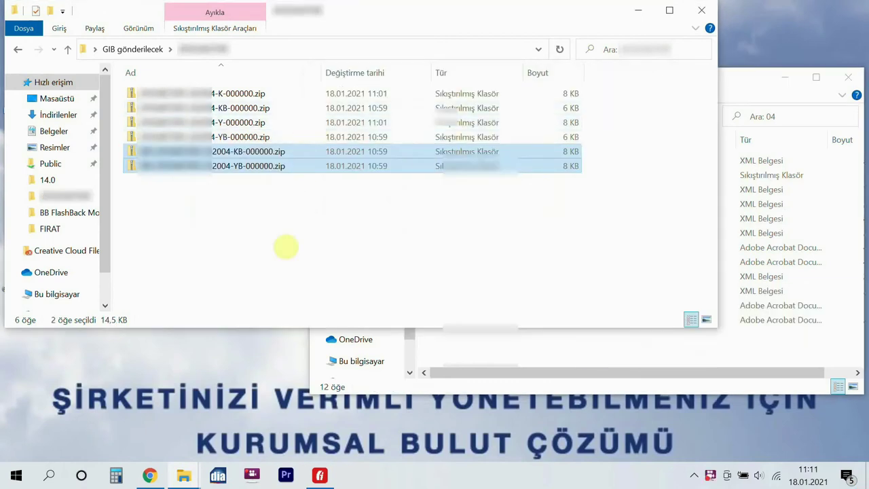
click(511, 352)
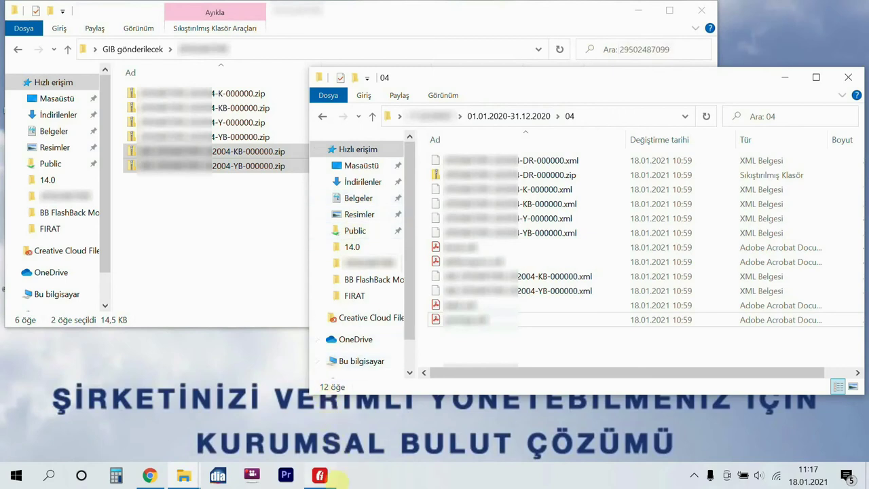
Switch to the e-Defter application and save the taxpayer's subfolder in GIB gönderilecek as the ledger file path.
click(338, 475)
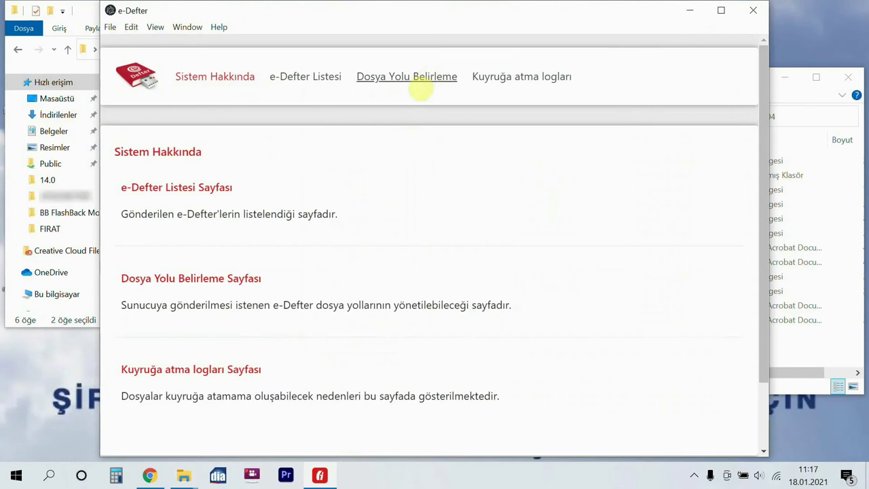
click(420, 80)
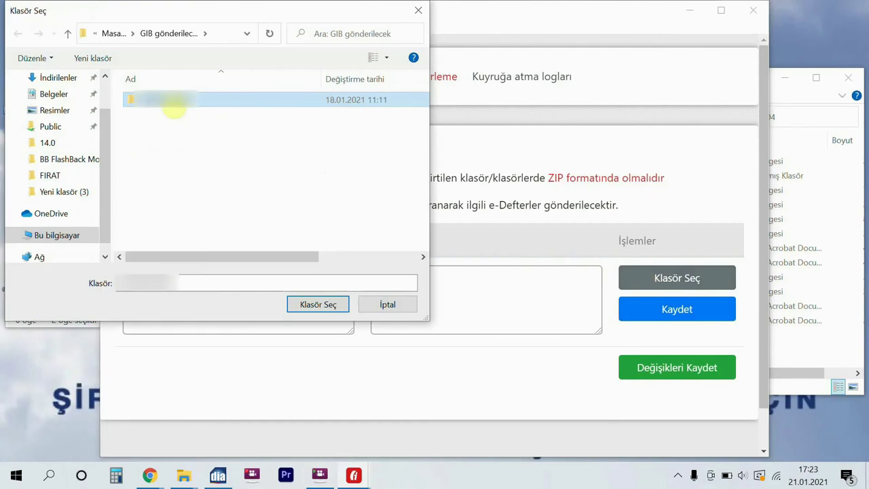
click(317, 304)
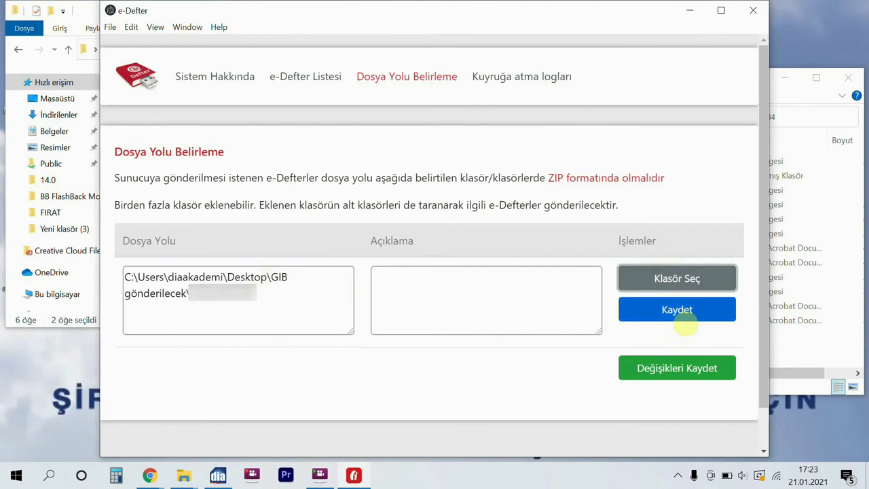
click(684, 319)
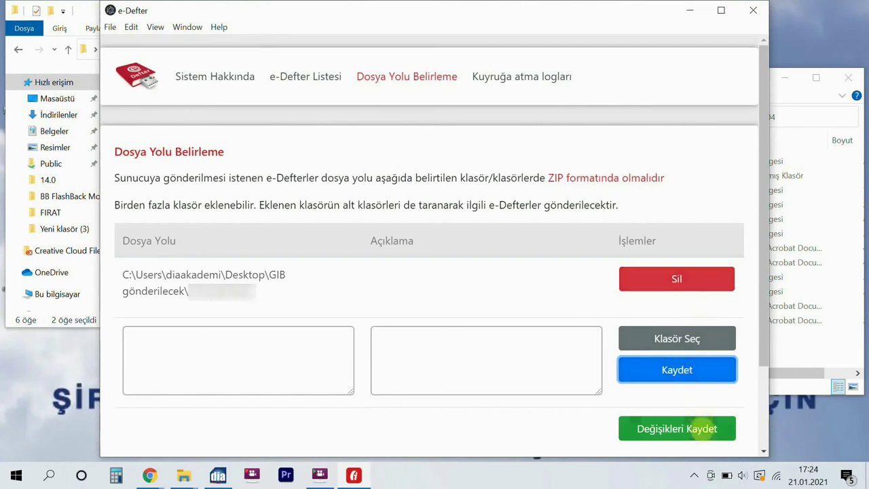
click(704, 429)
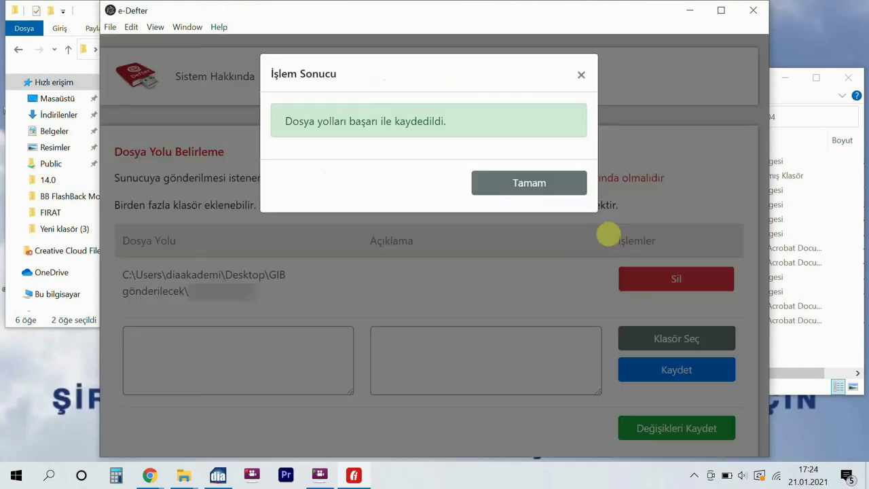
click(567, 190)
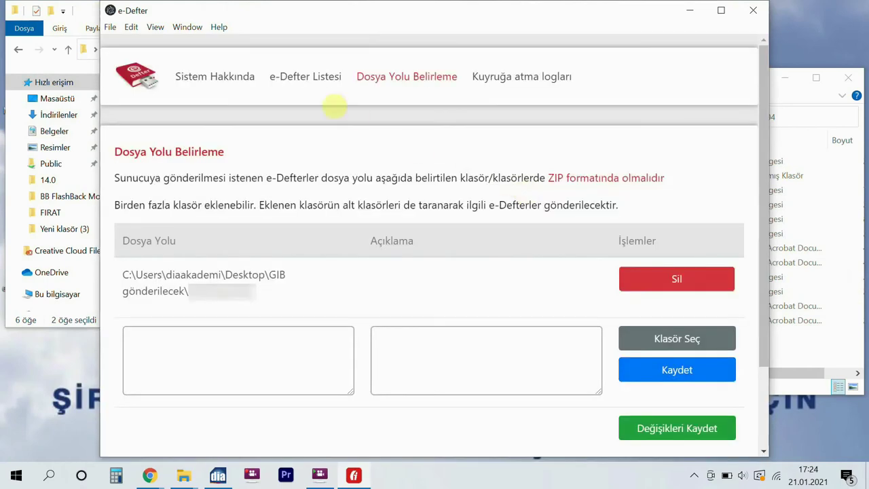
Review the list of sent e-Defters and the Kuyruğa atma logları page for upload status and errors.
click(316, 86)
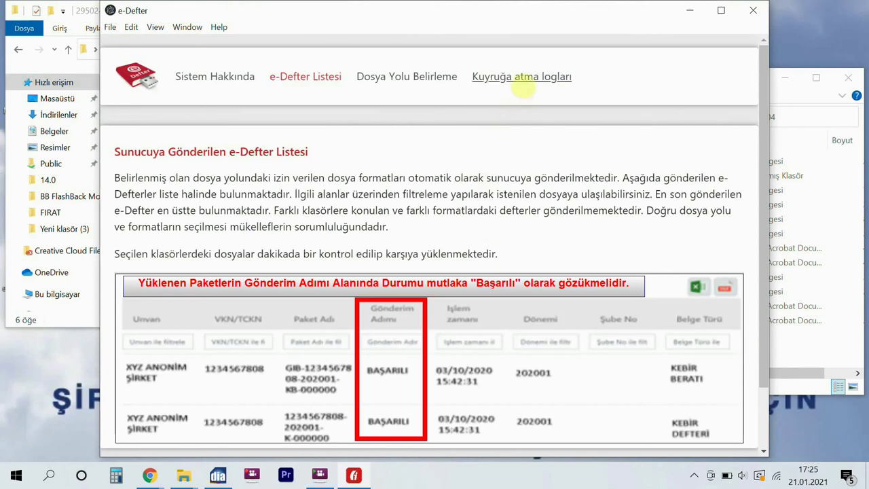
click(522, 79)
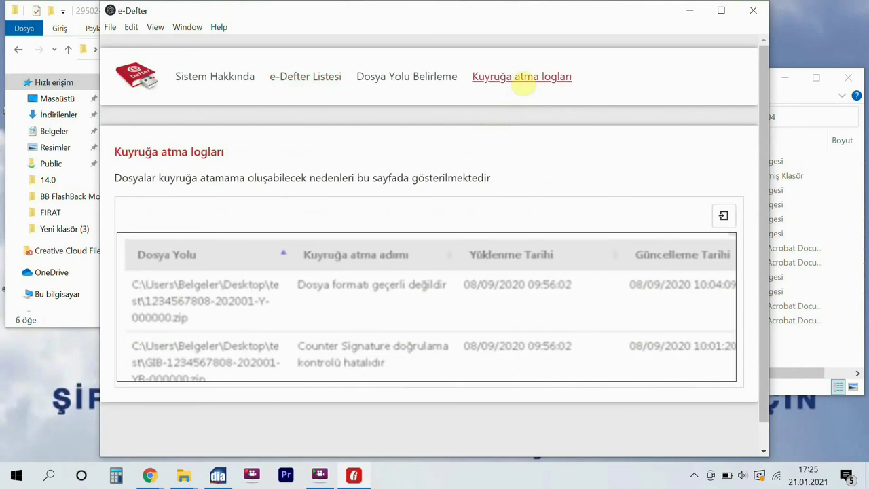
click(330, 78)
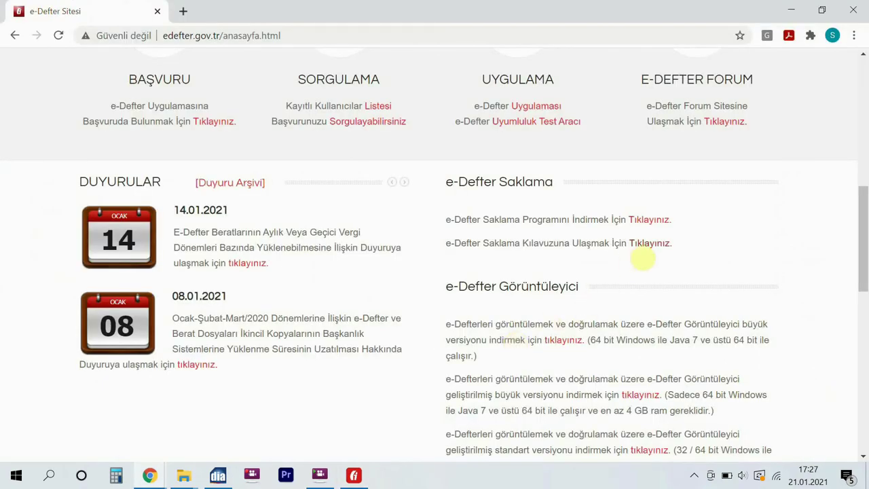
Open the e-Defter Saklama user guide from the e-Defter website in the browser.
click(650, 244)
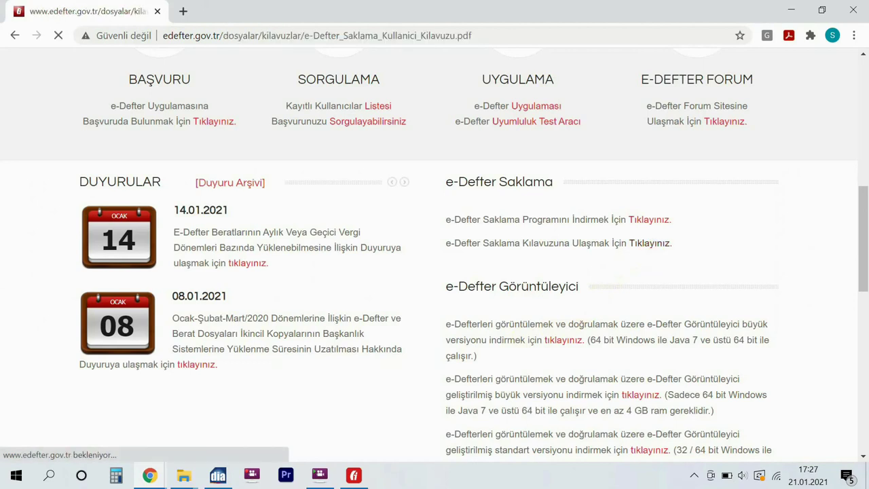